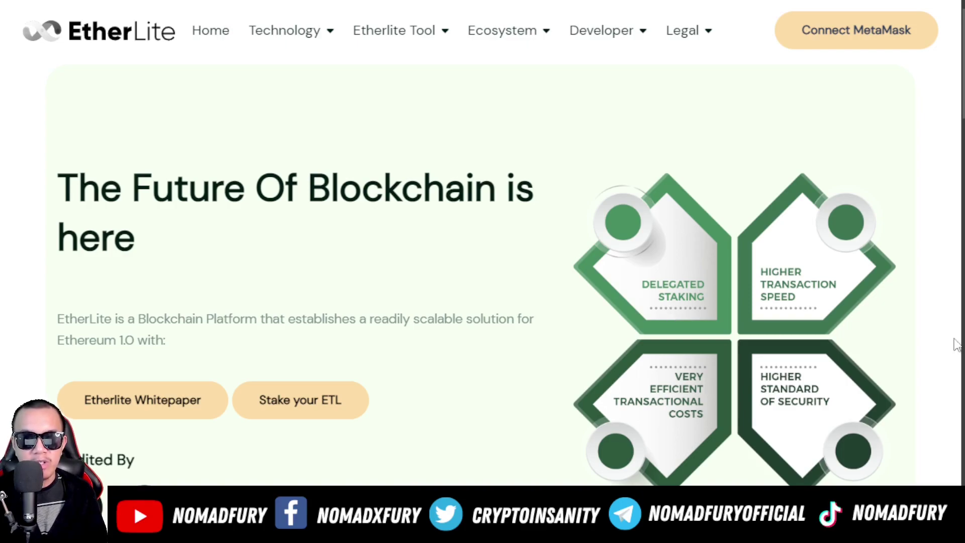
# - Scroll the EtherLite homepage past the Roadmap and distribution chart to the Currently Listed exchanges
pyautogui.scroll(-10, 907, 304)
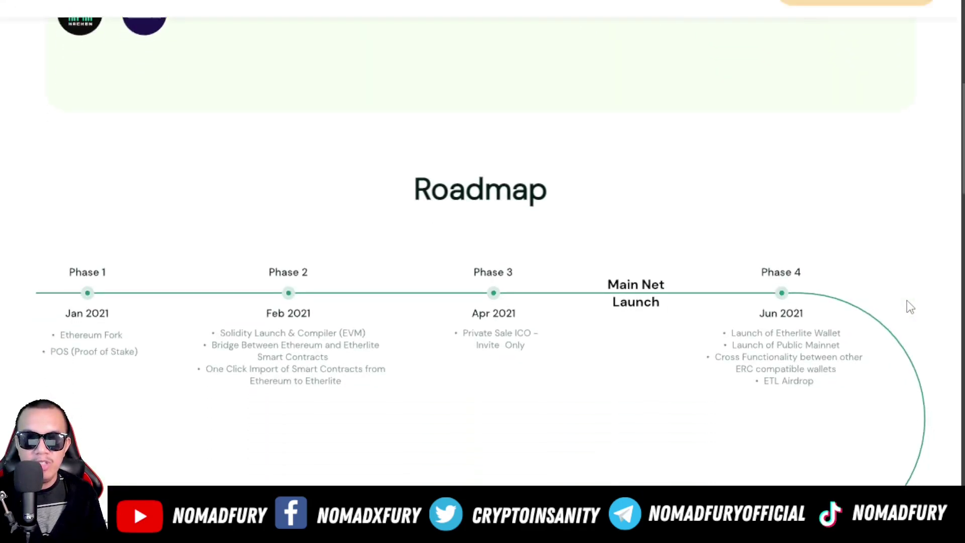
pyautogui.scroll(-1, 907, 300)
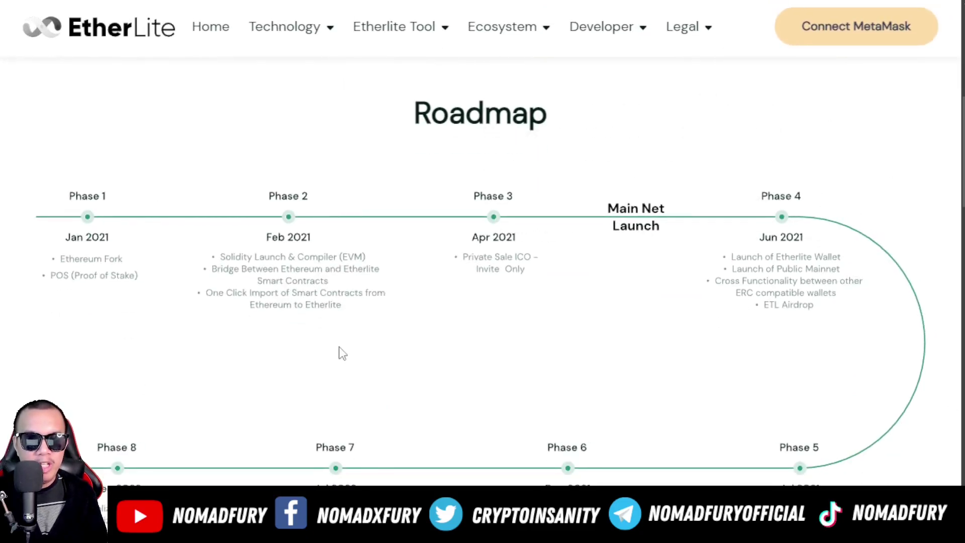
pyautogui.scroll(-3, 762, 341)
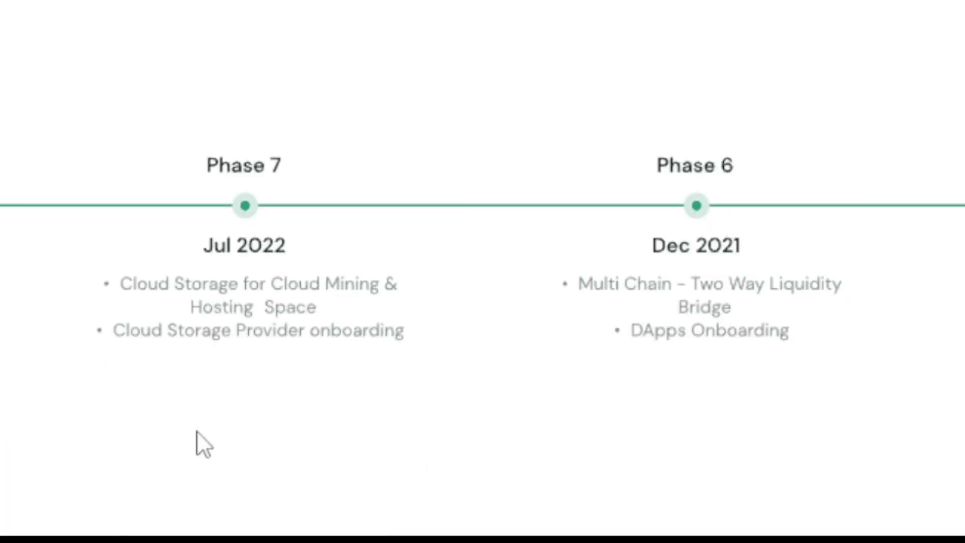
pyautogui.scroll(-3, 194, 426)
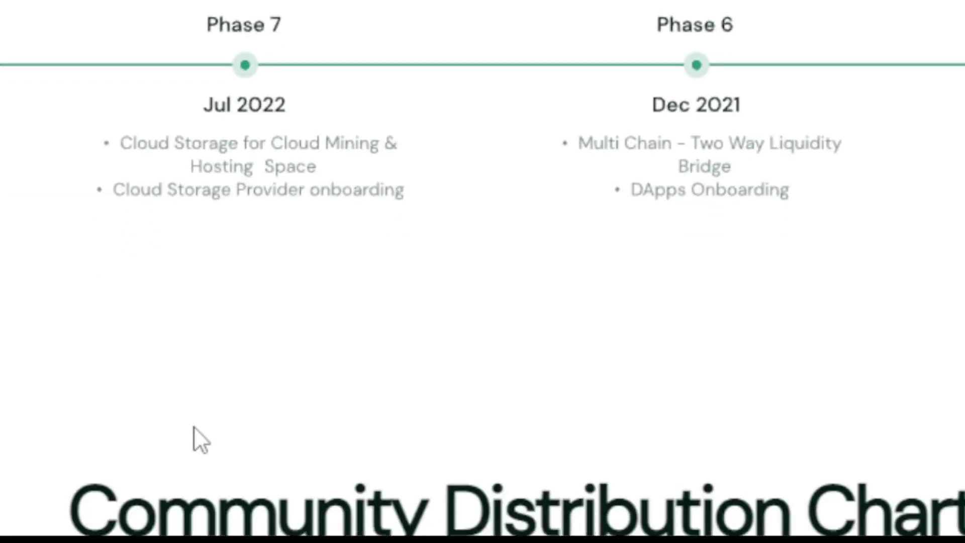
pyautogui.scroll(2, 194, 426)
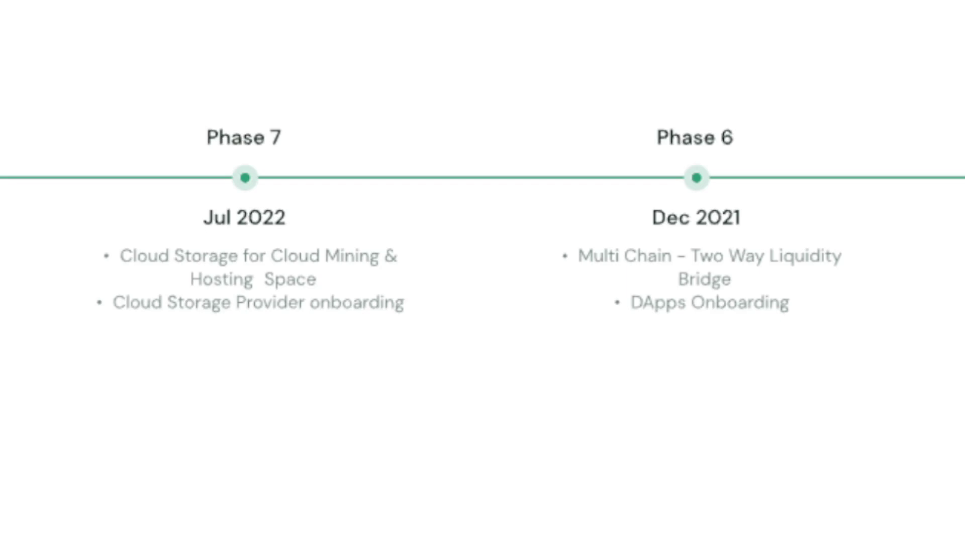
pyautogui.scroll(-5, 800, 321)
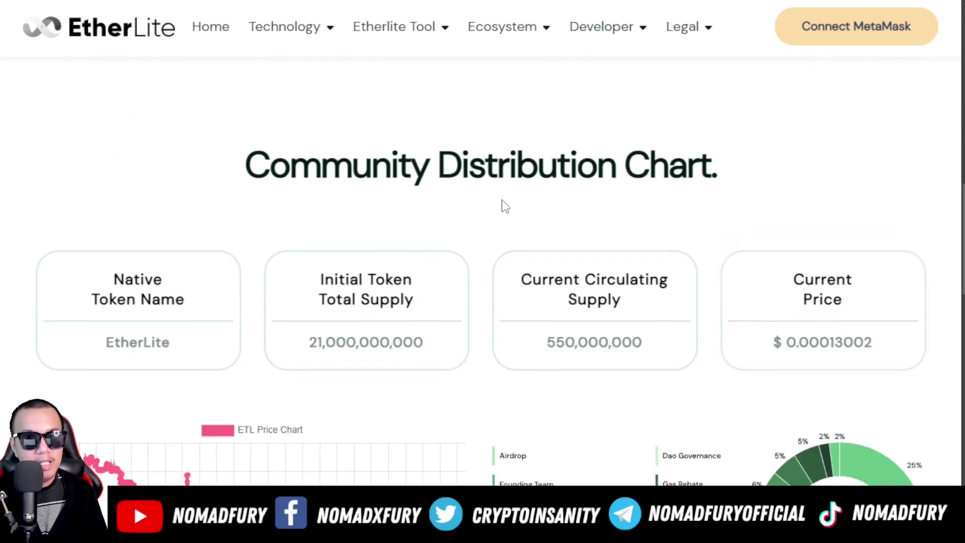
pyautogui.scroll(-3, 842, 240)
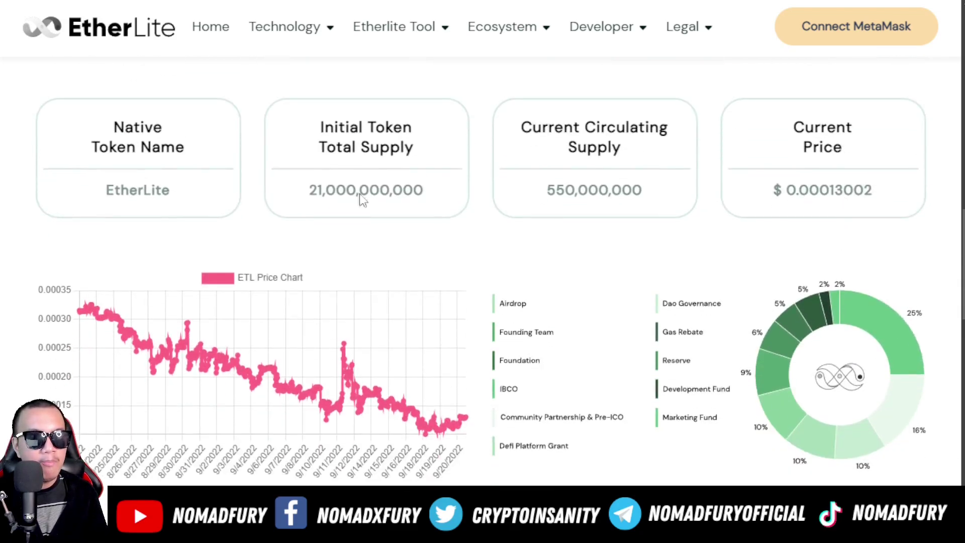
pyautogui.moveTo(754, 101)
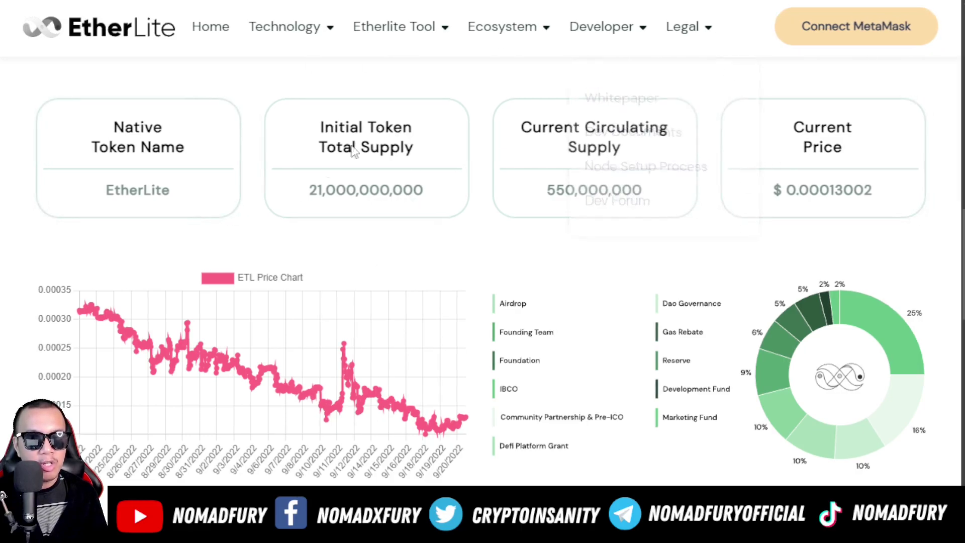
pyautogui.scroll(-9, 667, 342)
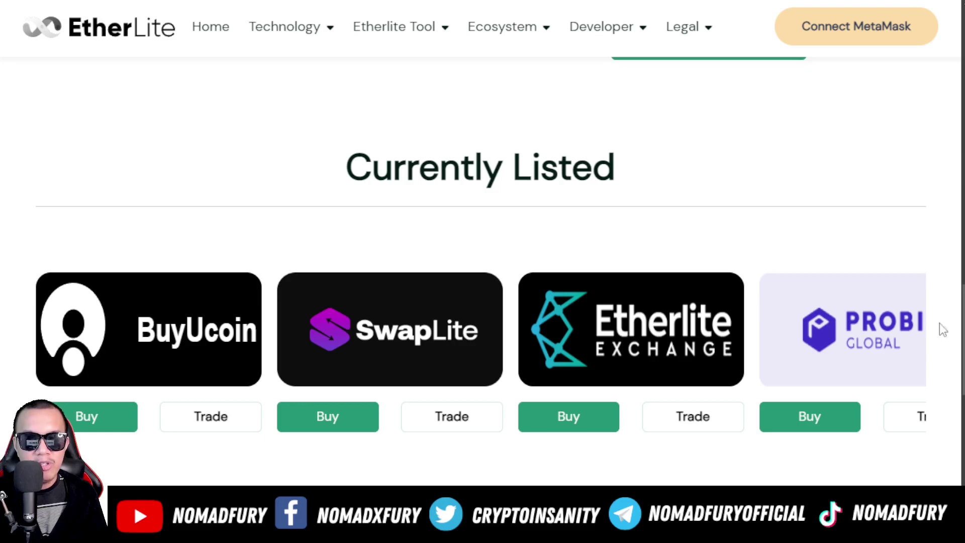
# - Scroll past the developer resource buttons down to the EtherLite footer links
pyautogui.scroll(-7, 854, 307)
pyautogui.scroll(-15, 478, 402)
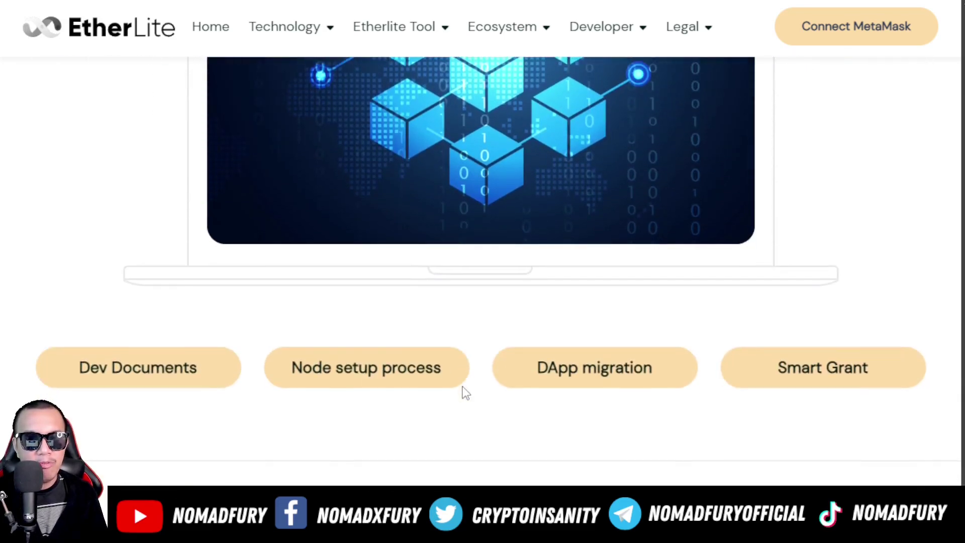
pyautogui.scroll(-3, 465, 392)
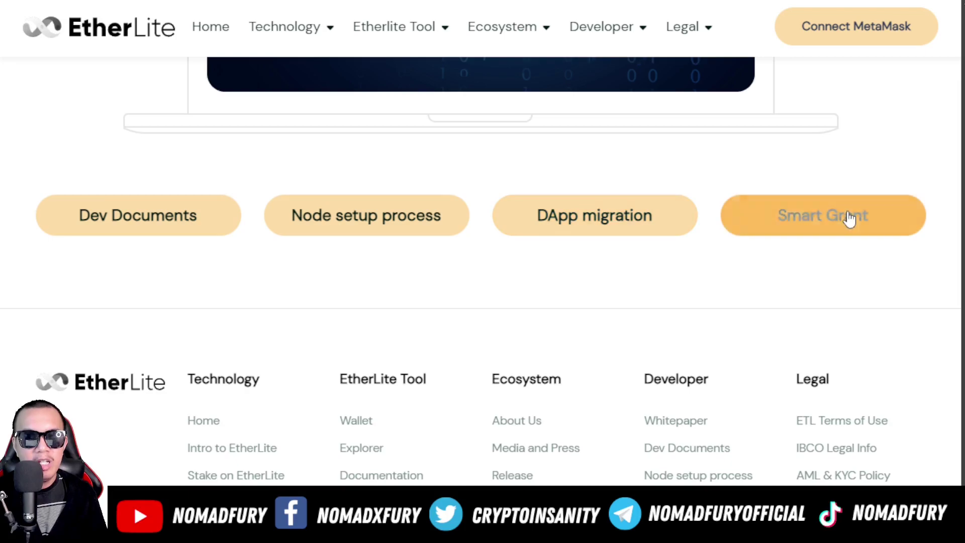
pyautogui.scroll(-2, 776, 345)
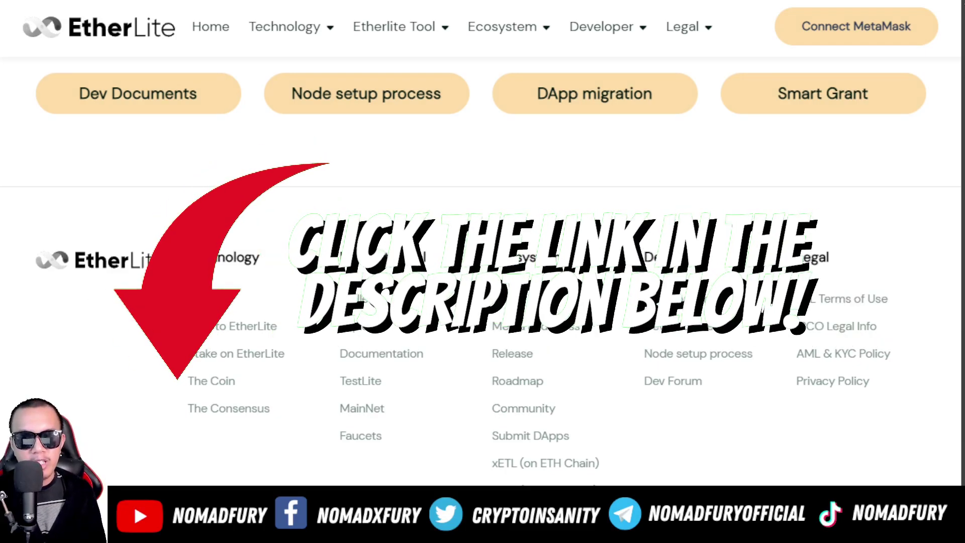
pyautogui.scroll(15, 889, 186)
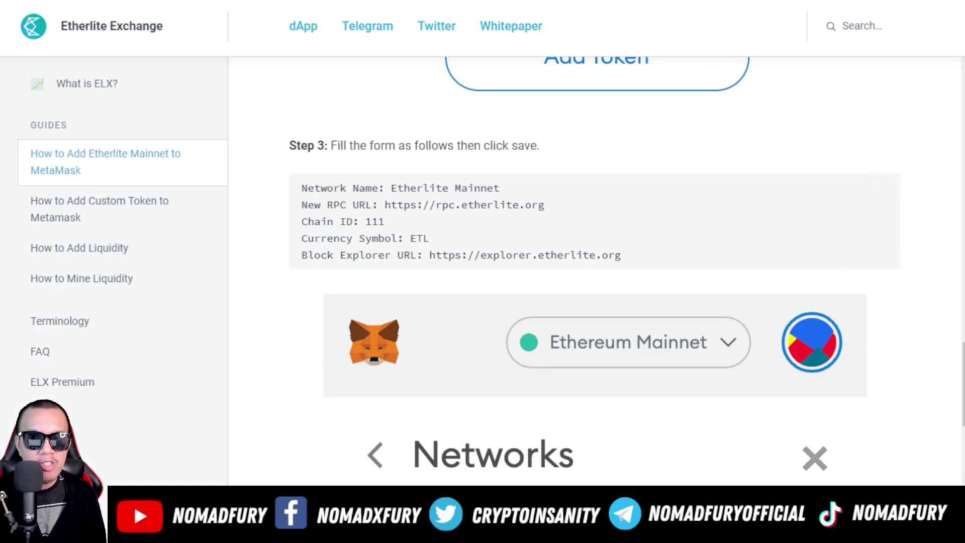
# - Bring up the MetaMask popup over the Etherlite Mainnet guide with alt+shift+M
pyautogui.hotkey('alt', 'shift', 'm')
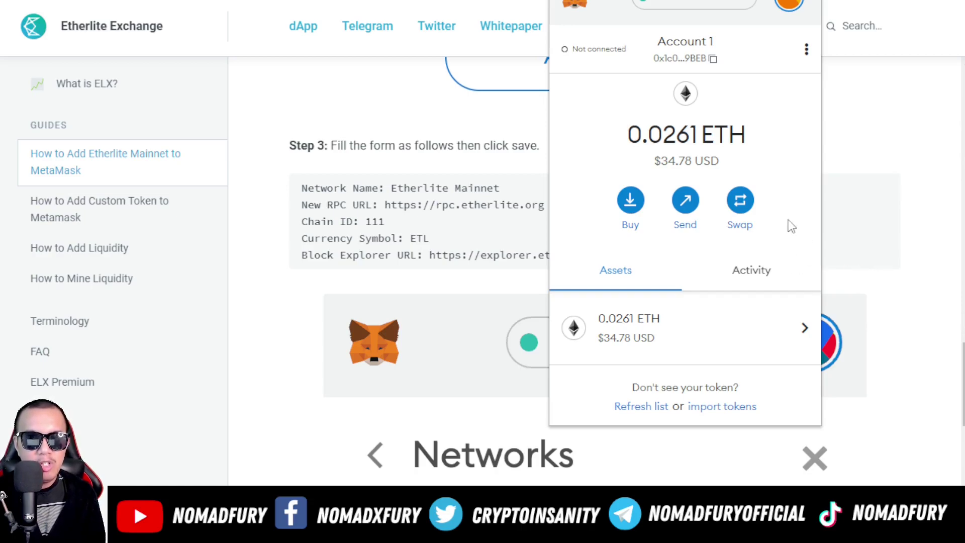
pyautogui.scroll(6, 863, 230)
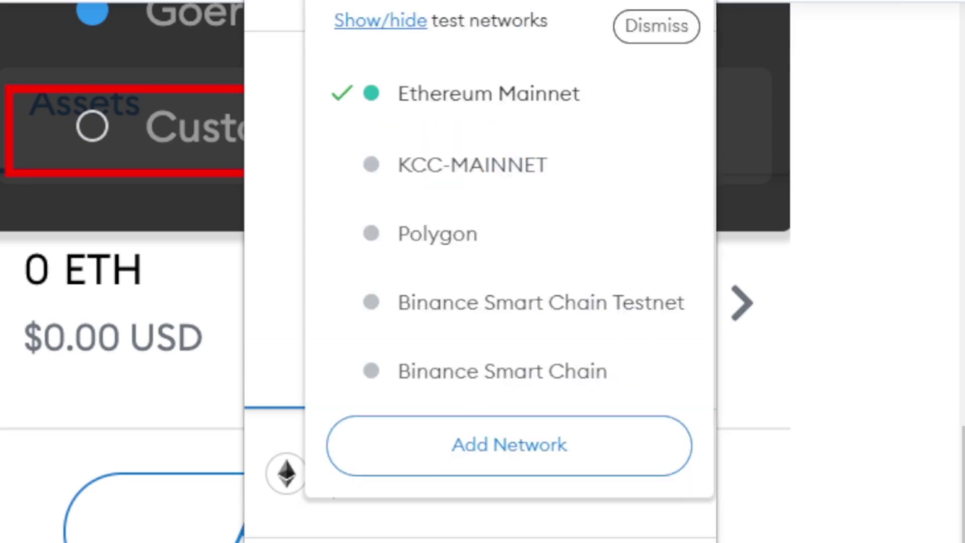
# - Start a new custom network and paste 'Etherlite Mainnet' from the guide as its name
pyautogui.click(499, 442)
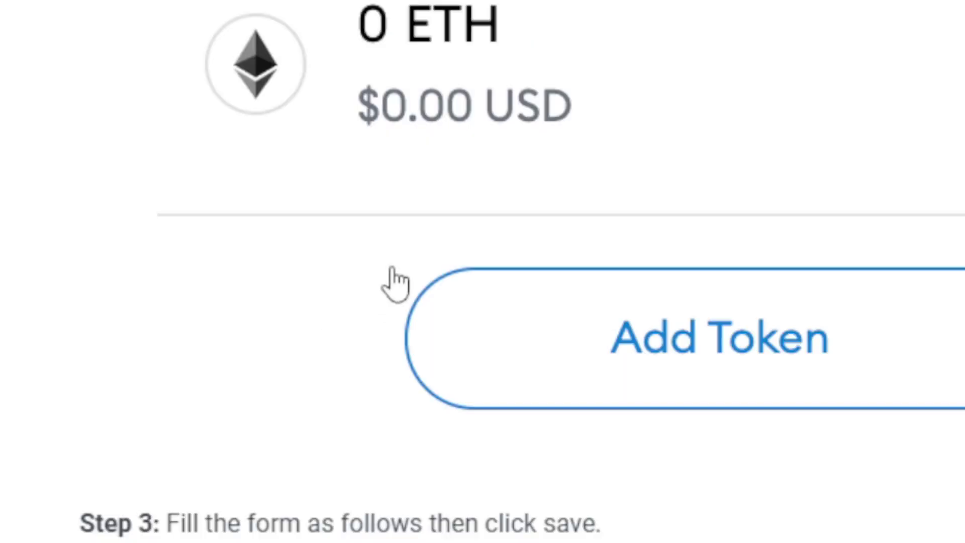
pyautogui.scroll(-3, 395, 284)
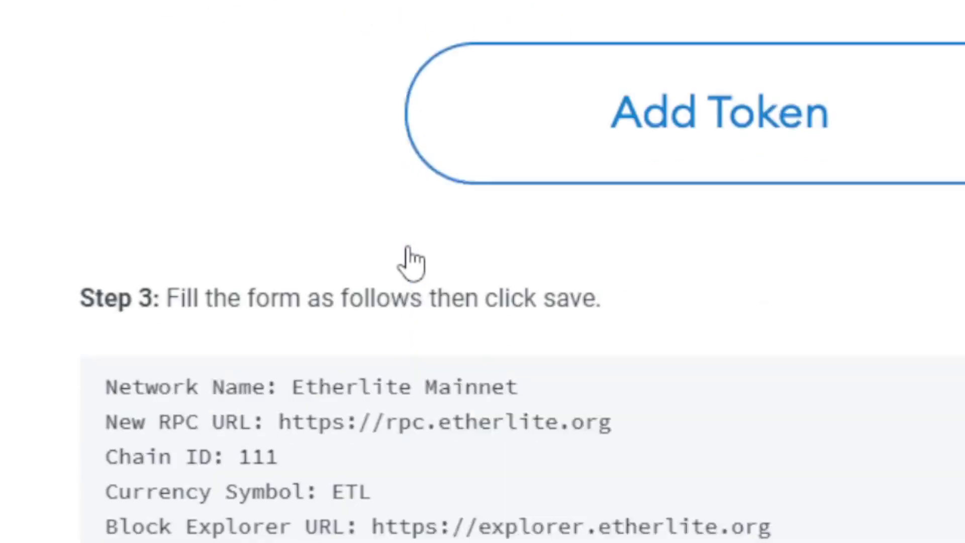
pyautogui.moveTo(520, 296); pyautogui.dragTo(302, 283)
pyautogui.moveTo(396, 334); pyautogui.dragTo(392, 336)
pyautogui.hotkey('ctrl', 'c')
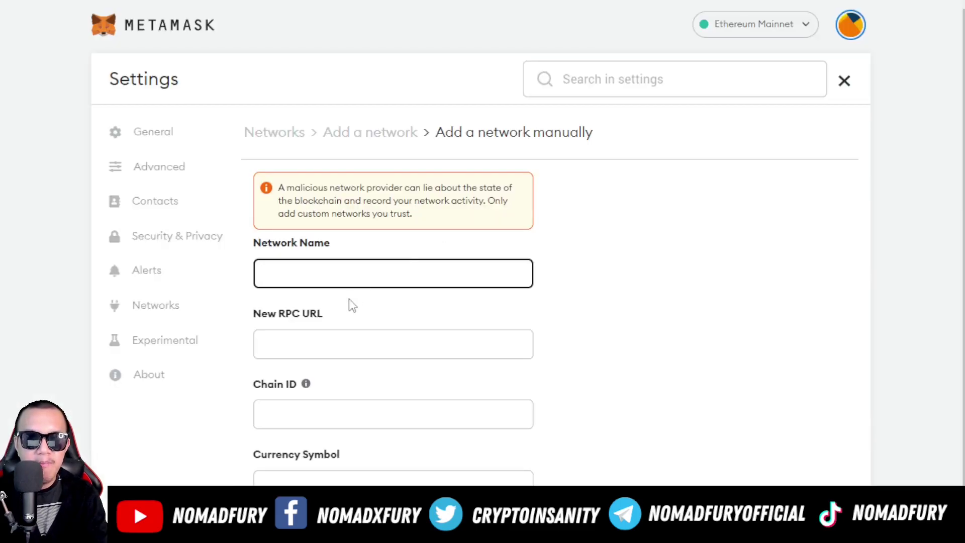
pyautogui.click(356, 273)
pyautogui.hotkey('ctrl', 'v')
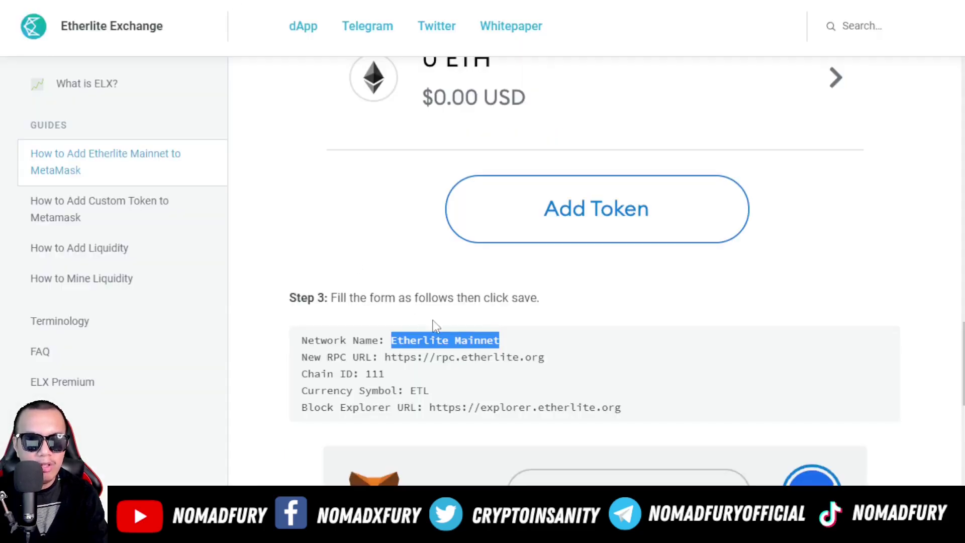
pyautogui.moveTo(544, 358); pyautogui.dragTo(384, 357)
pyautogui.hotkey('ctrl', 'c')
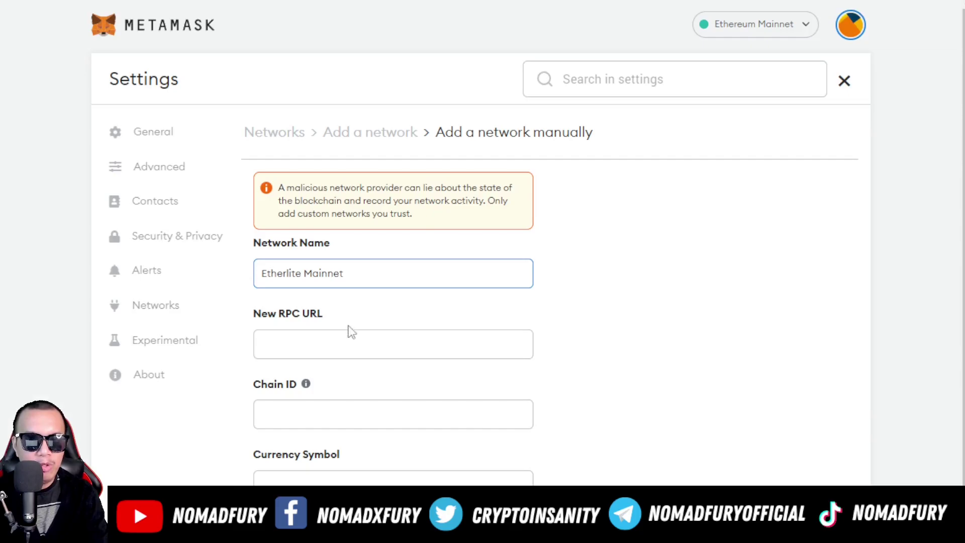
pyautogui.click(340, 342)
pyautogui.hotkey('ctrl', 'v')
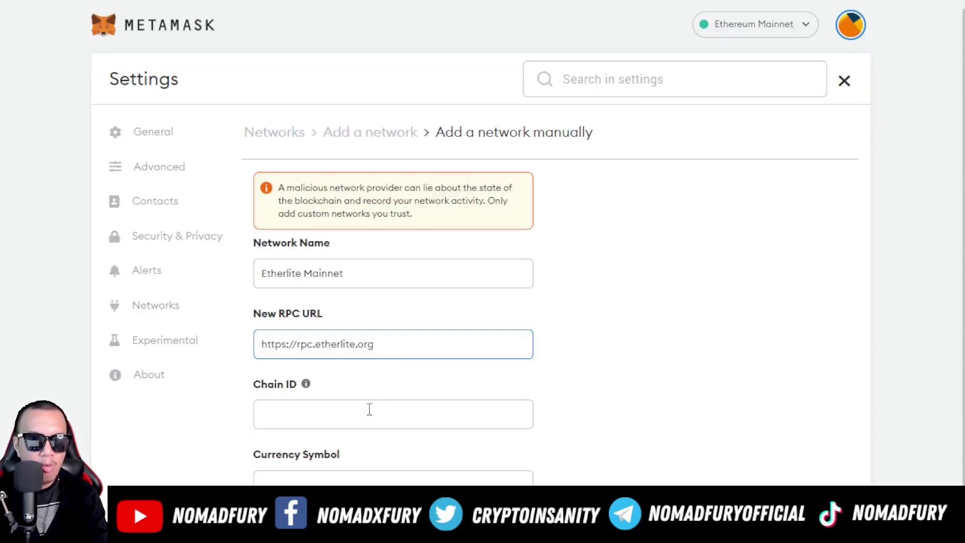
pyautogui.click(369, 409)
pyautogui.write('111')
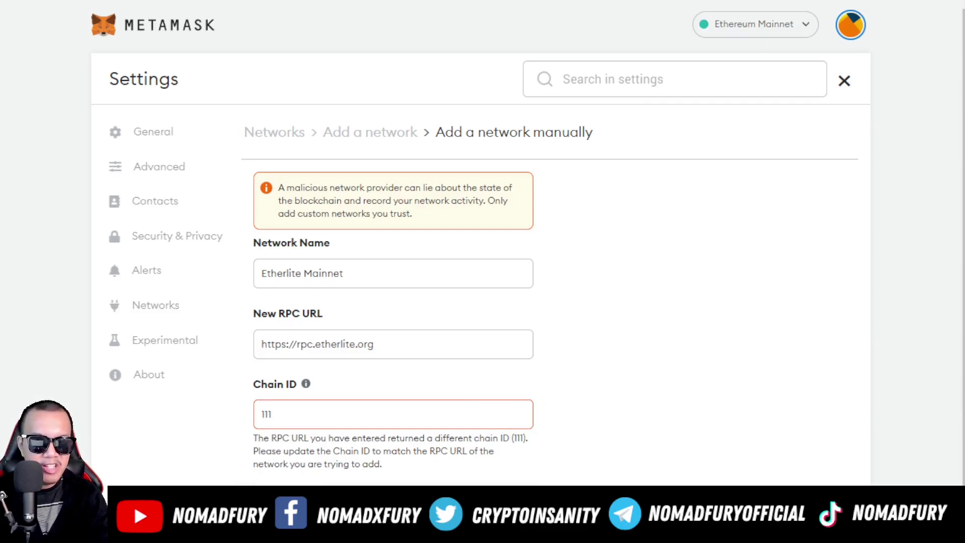
pyautogui.press('Tab')
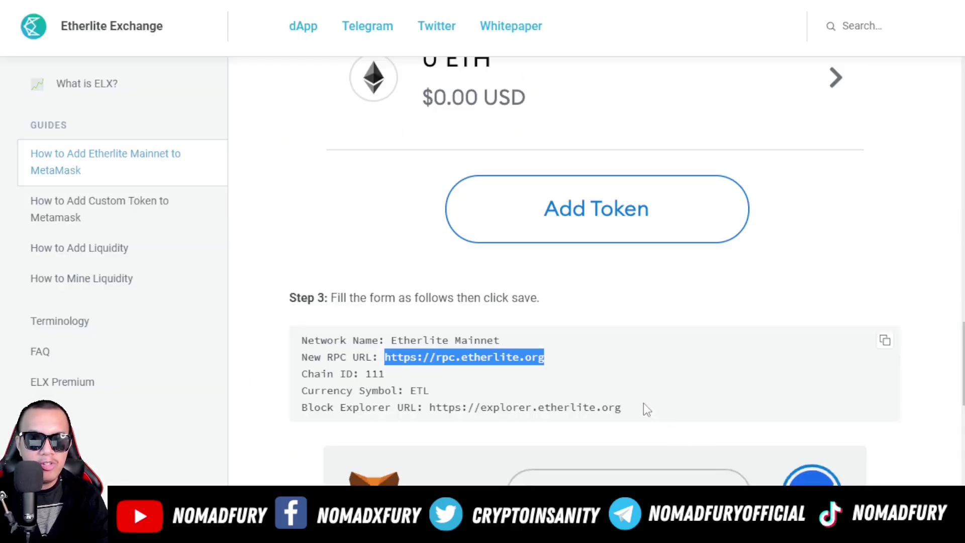
pyautogui.moveTo(647, 410); pyautogui.dragTo(431, 408)
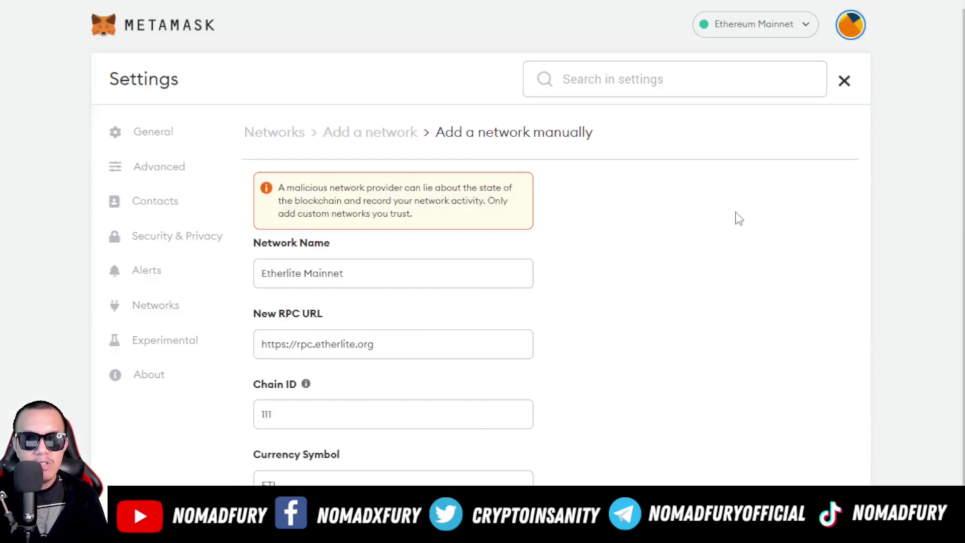
pyautogui.scroll(-3, 739, 219)
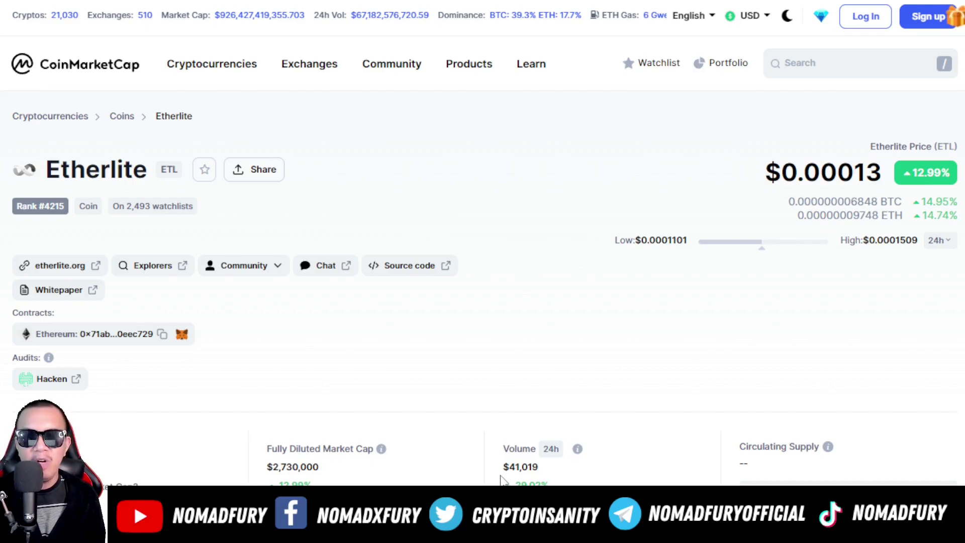
# - Switch the Etherlite price chart to the 1-year range
pyautogui.scroll(-10, 672, 452)
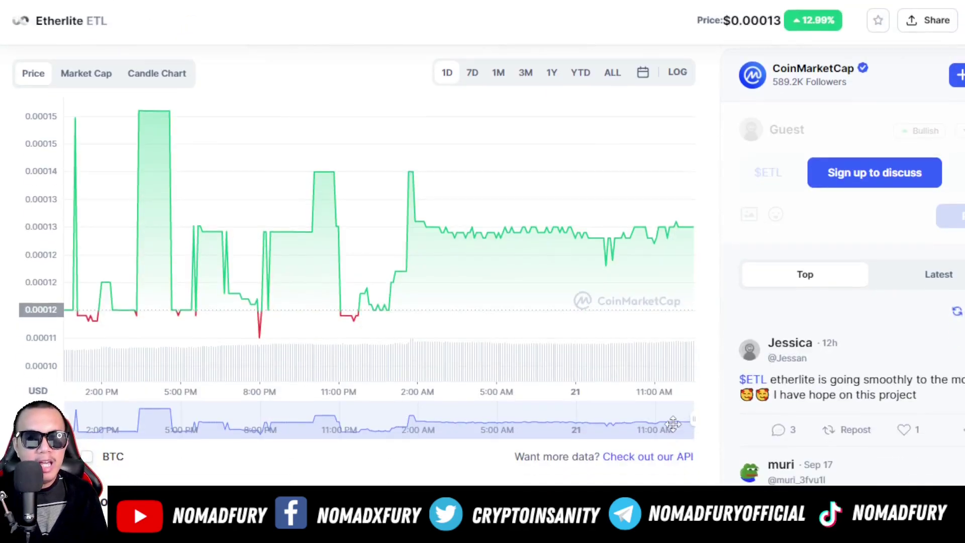
pyautogui.scroll(3, 674, 424)
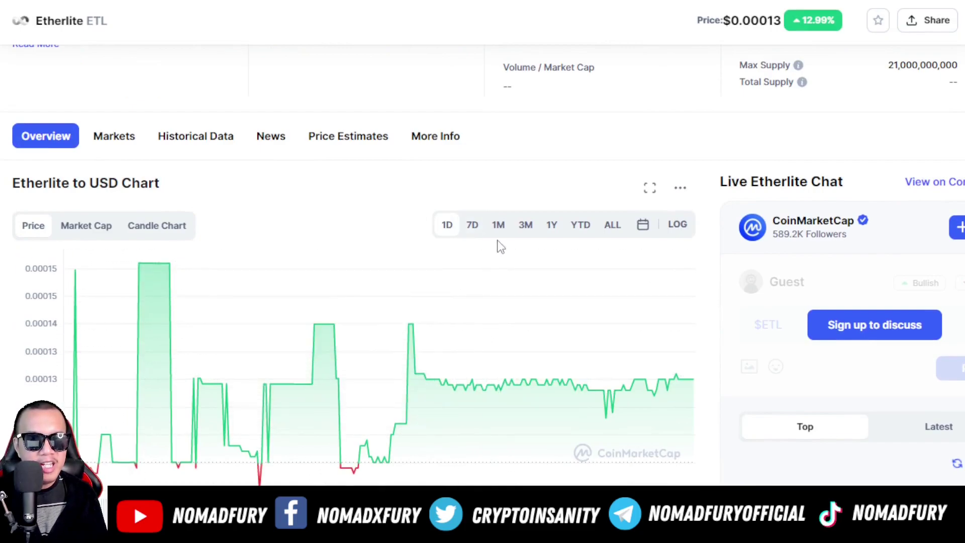
pyautogui.click(551, 225)
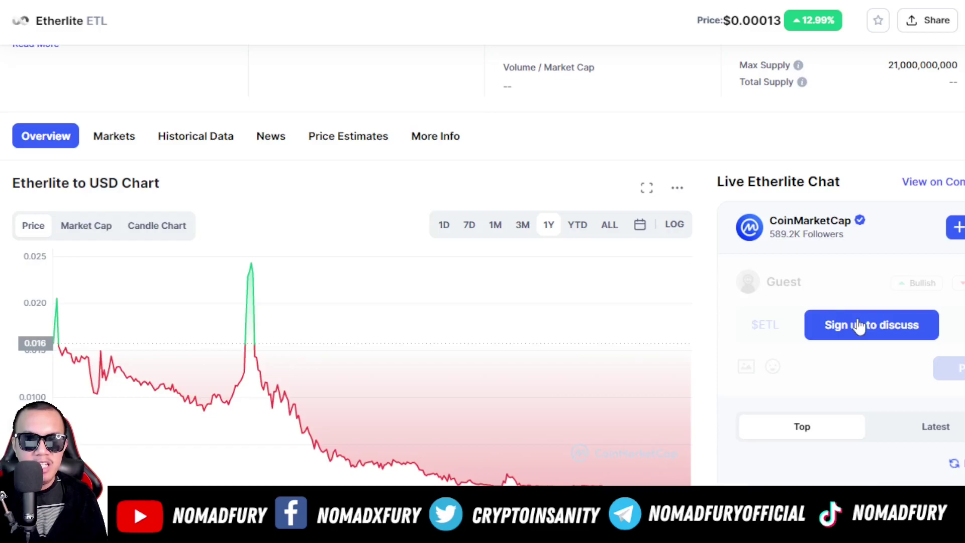
# - Enter 150000 ETL in the ETL to USD converter
pyautogui.scroll(-5, 674, 249)
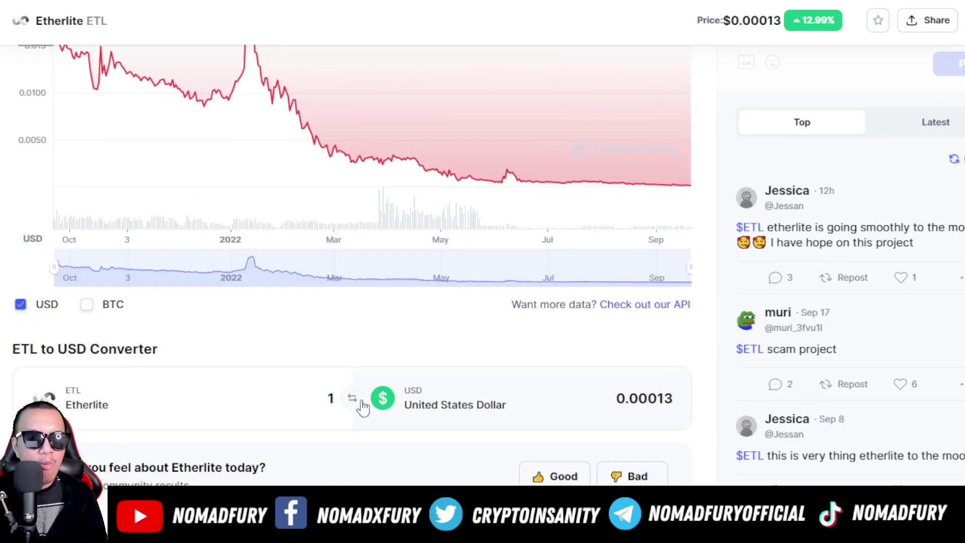
pyautogui.scroll(-5, 328, 400)
pyautogui.moveTo(327, 173); pyautogui.dragTo(350, 177)
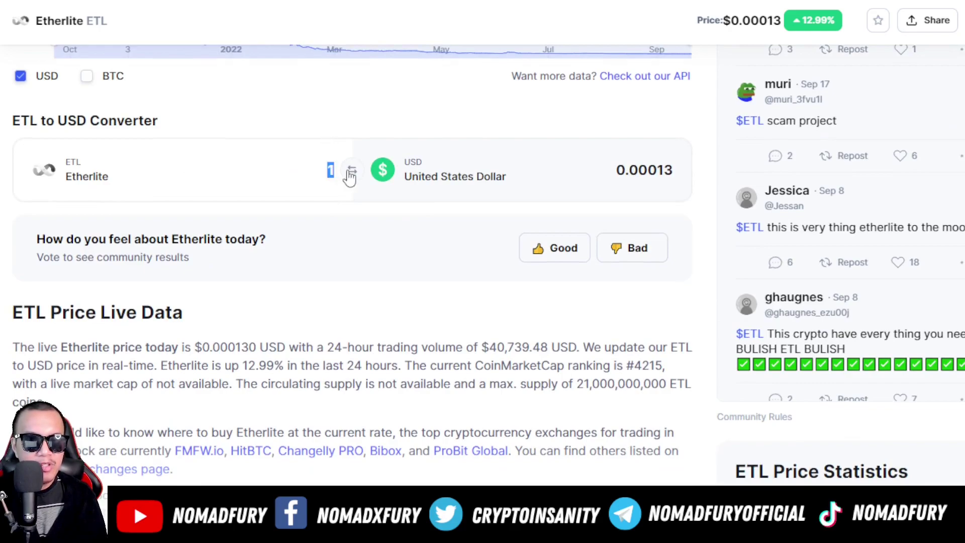
pyautogui.write('150000')
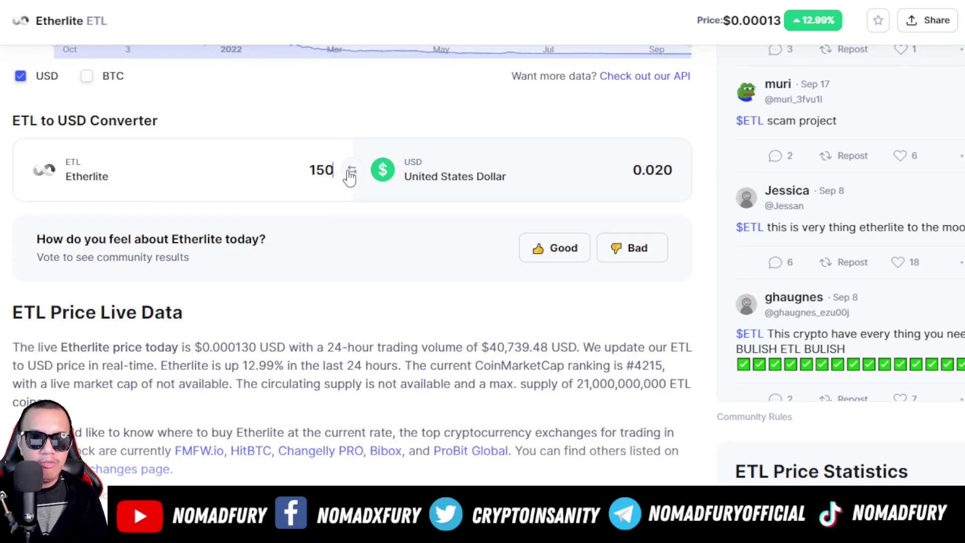